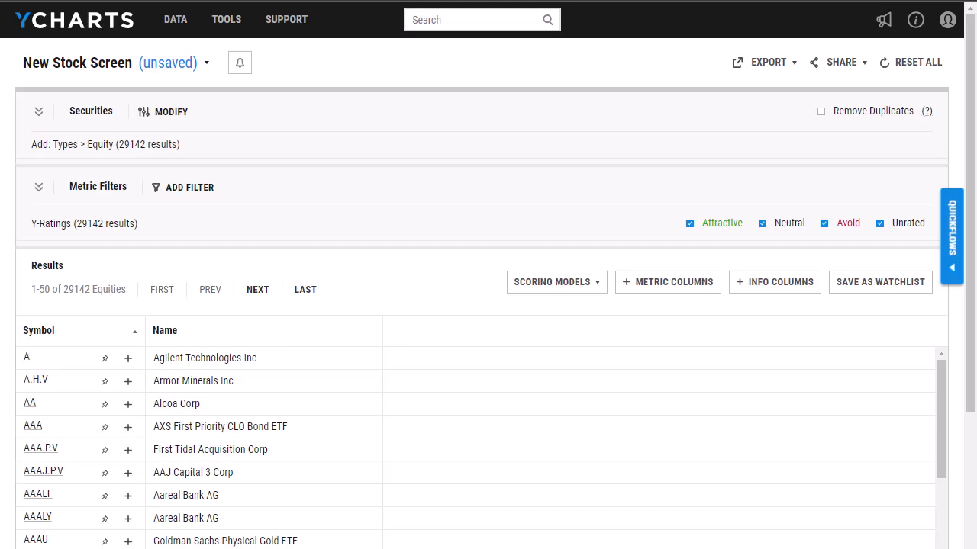
{"action": "left_click", "coordinate": [162, 115]}
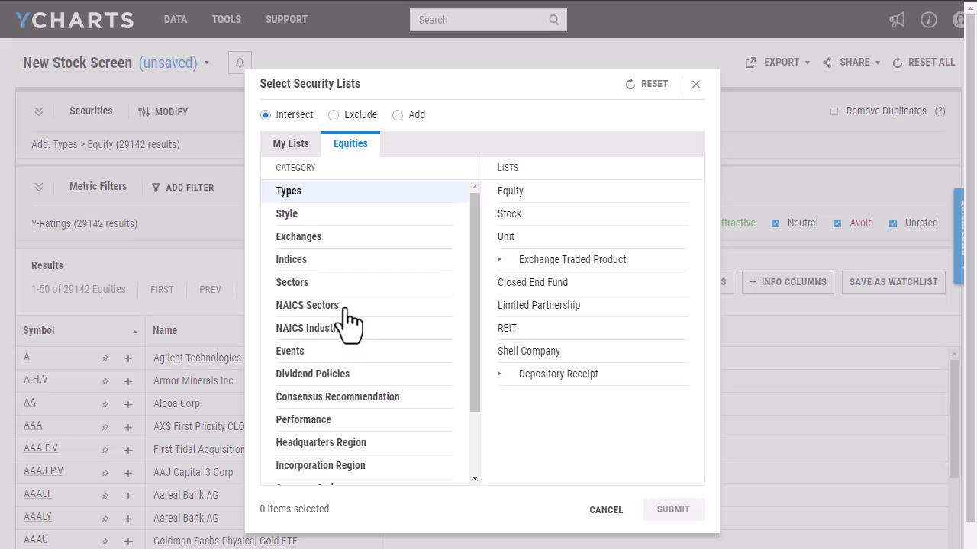
{"action": "left_click", "coordinate": [291, 143]}
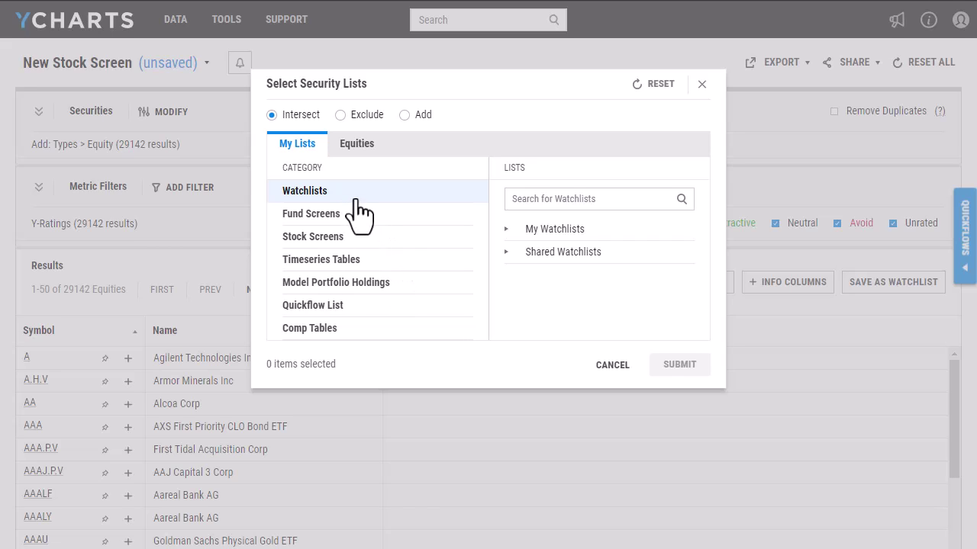
{"action": "left_click", "coordinate": [354, 150]}
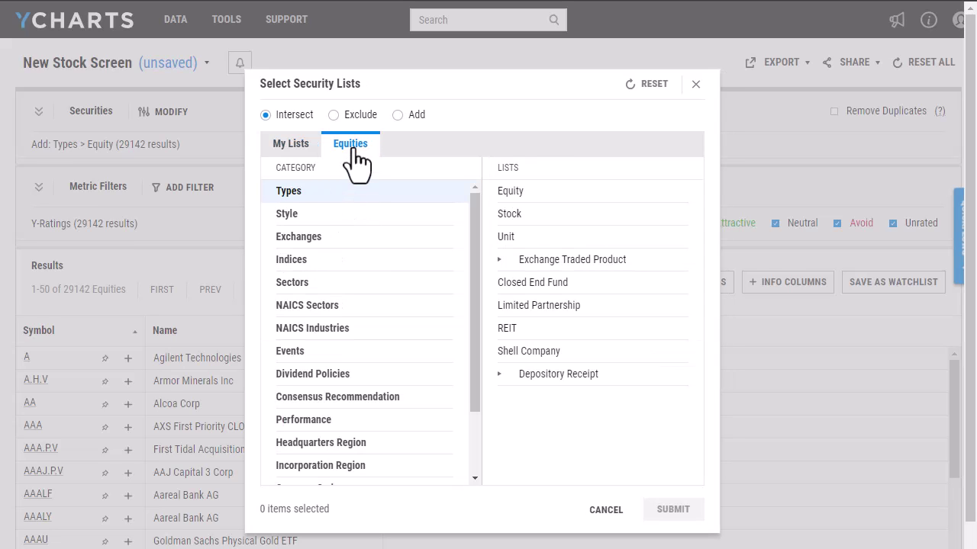
Restrict the screen to the S&P 500 index list, leaving 503 equities.
{"action": "left_click", "coordinate": [385, 279]}
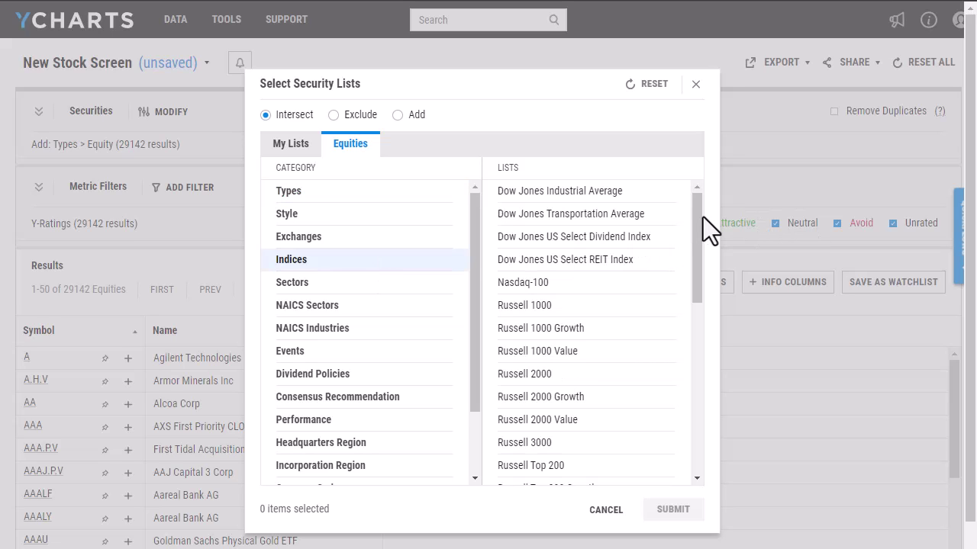
{"action": "left_click_drag", "start_coordinate": [697, 216], "coordinate": [699, 278]}
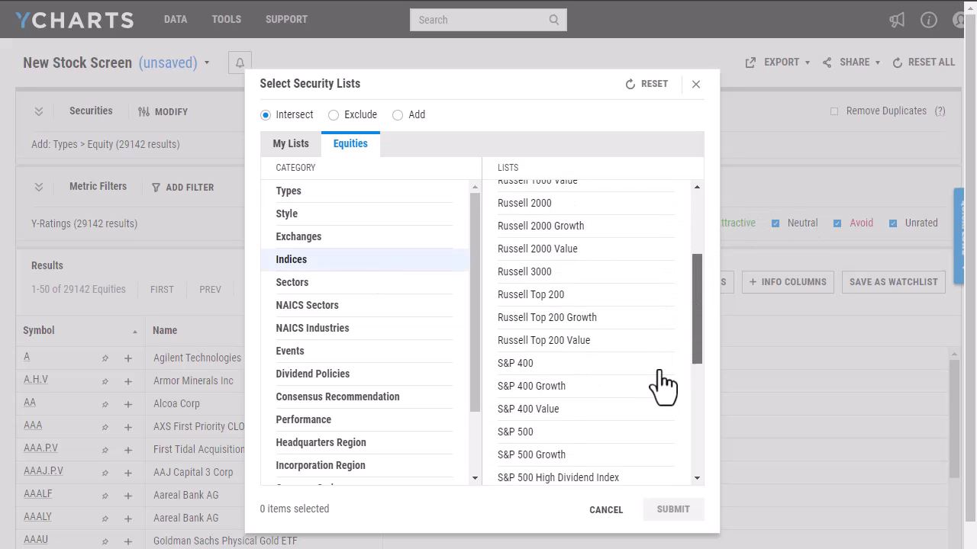
{"action": "left_click", "coordinate": [559, 448]}
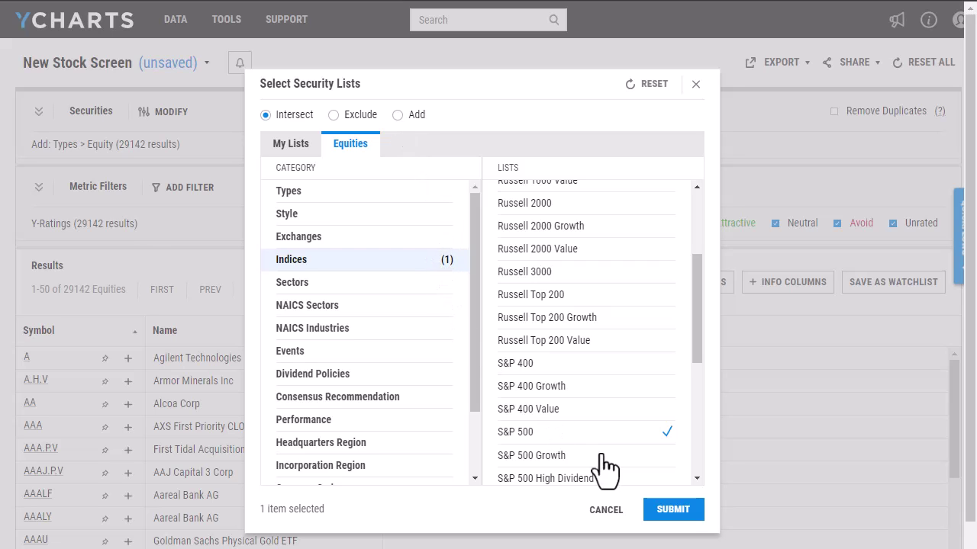
{"action": "left_click", "coordinate": [690, 516]}
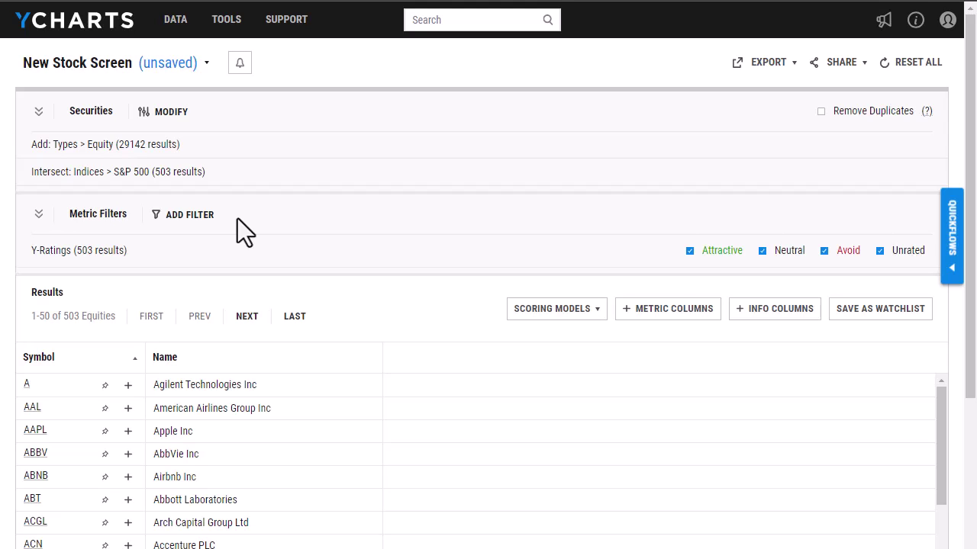
Add an equation filter for Dividend Yield greater than 1, narrowing results to 325 equities.
{"action": "left_click", "coordinate": [200, 220]}
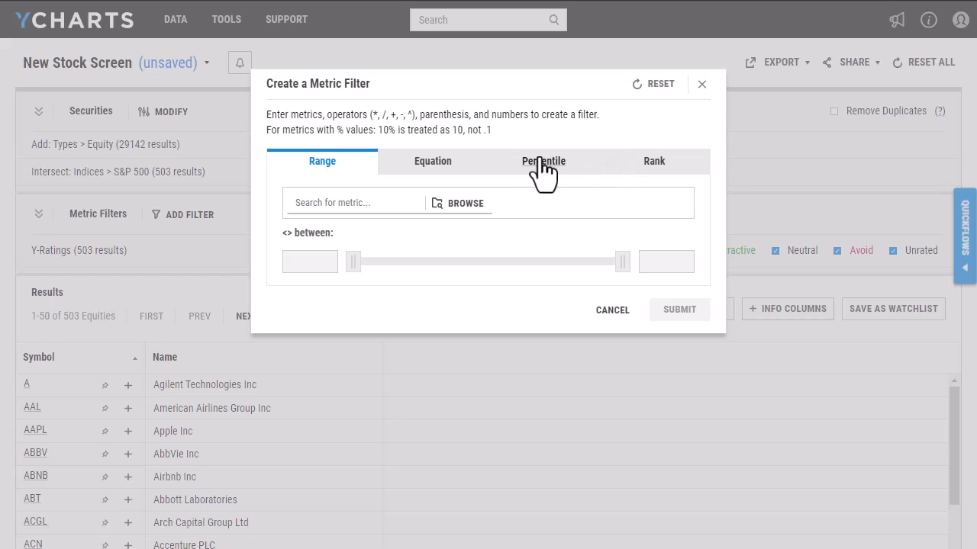
{"action": "left_click", "coordinate": [465, 163]}
{"action": "left_click", "coordinate": [320, 210]}
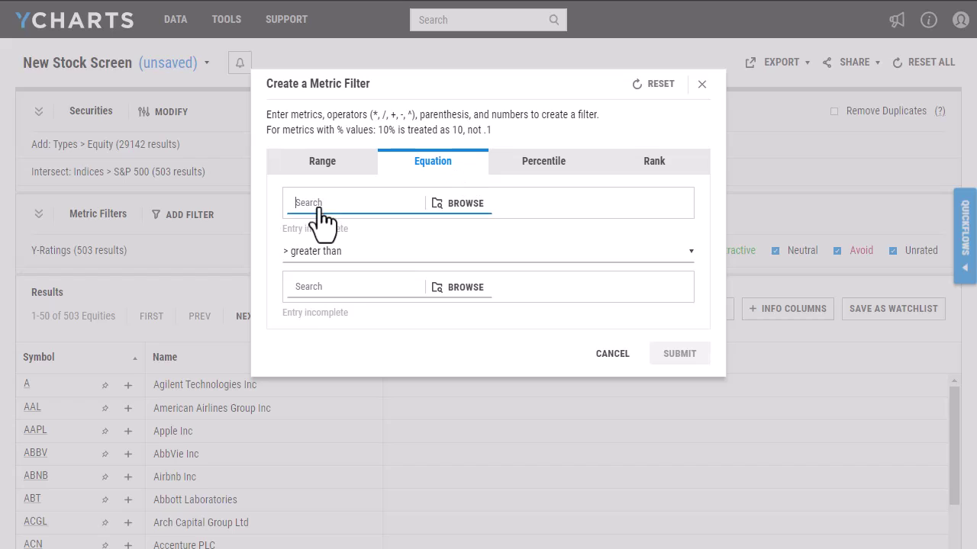
{"action": "type", "text": "dividend"}
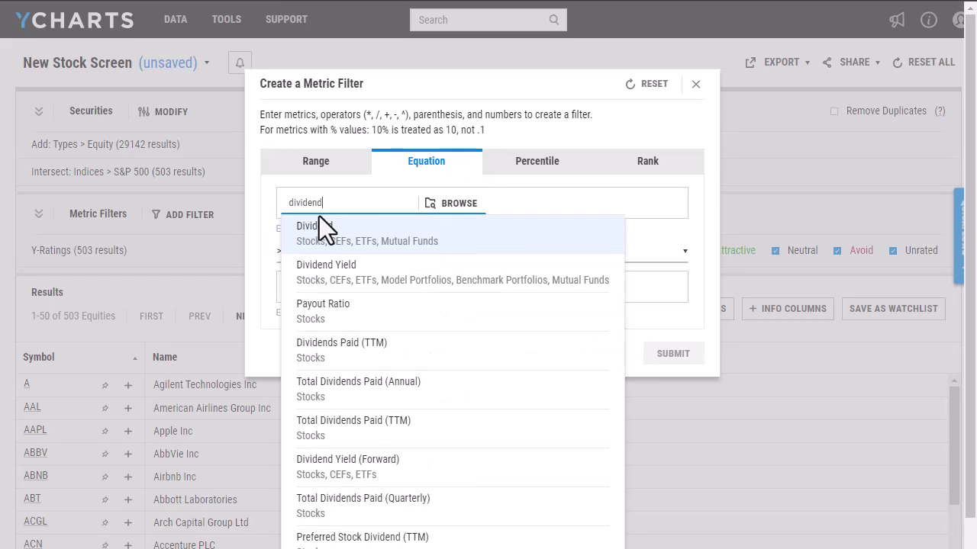
{"action": "left_click", "coordinate": [336, 271]}
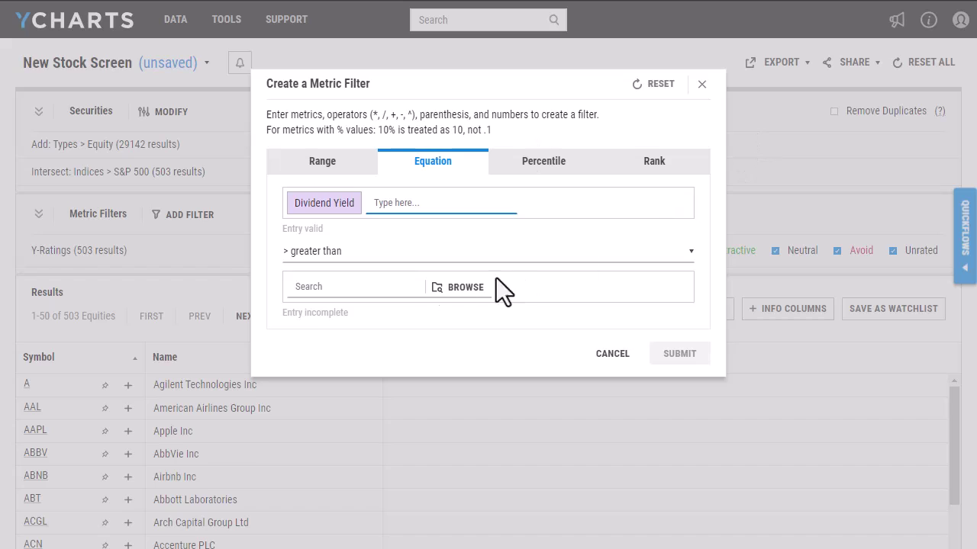
{"action": "left_click", "coordinate": [354, 289]}
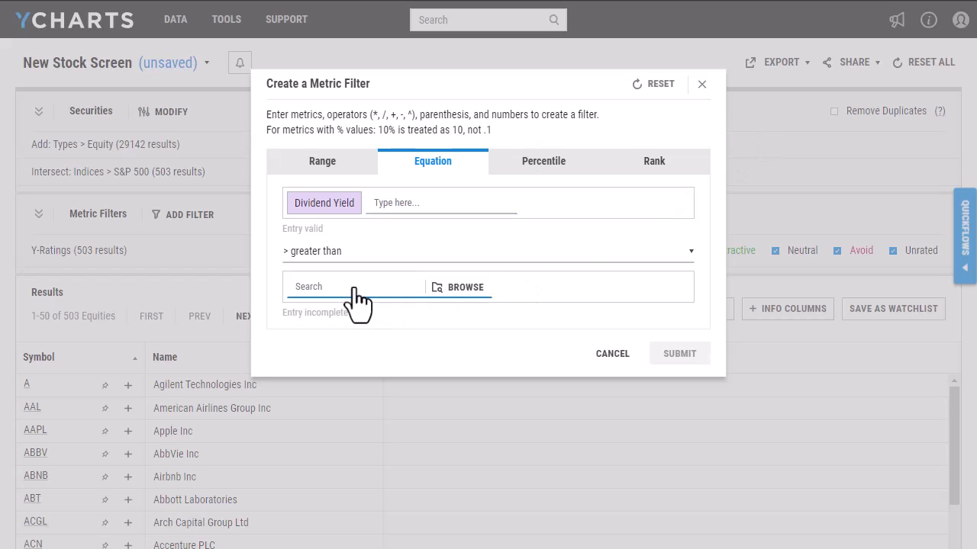
{"action": "type", "text": "1"}
{"action": "key", "text": "Return"}
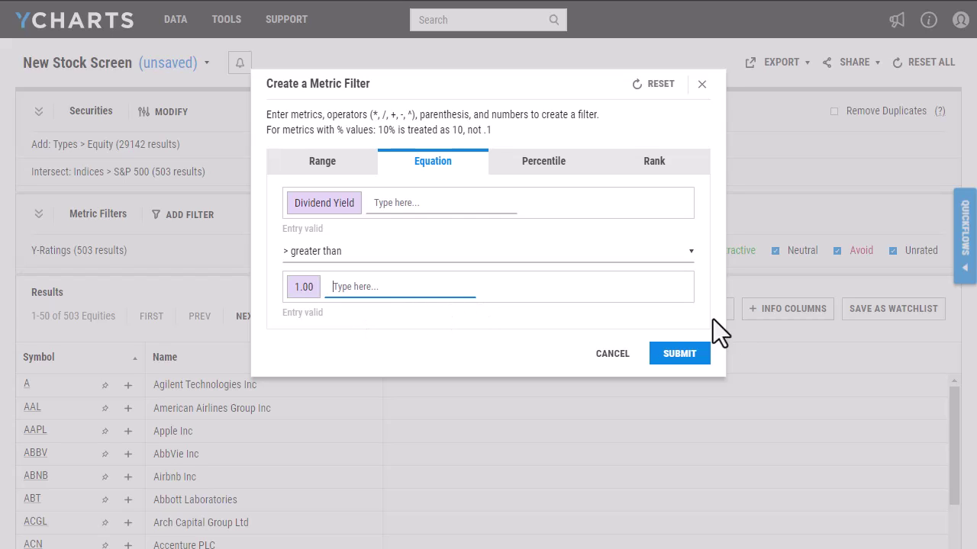
{"action": "left_click", "coordinate": [690, 355]}
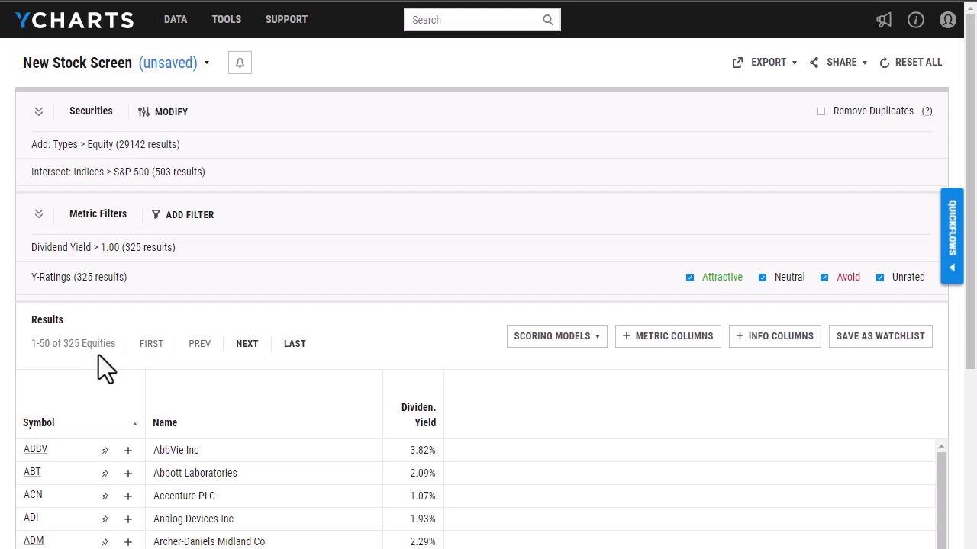
Add a Top 25 percentile filter on Year to Date Total Returns (Daily), leaving 82 equities.
{"action": "left_click", "coordinate": [177, 216]}
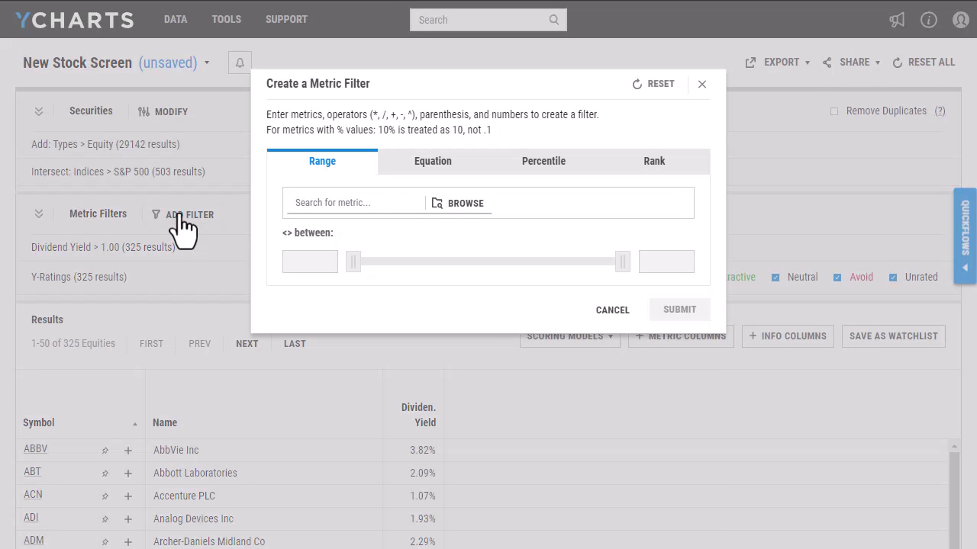
{"action": "left_click", "coordinate": [566, 164]}
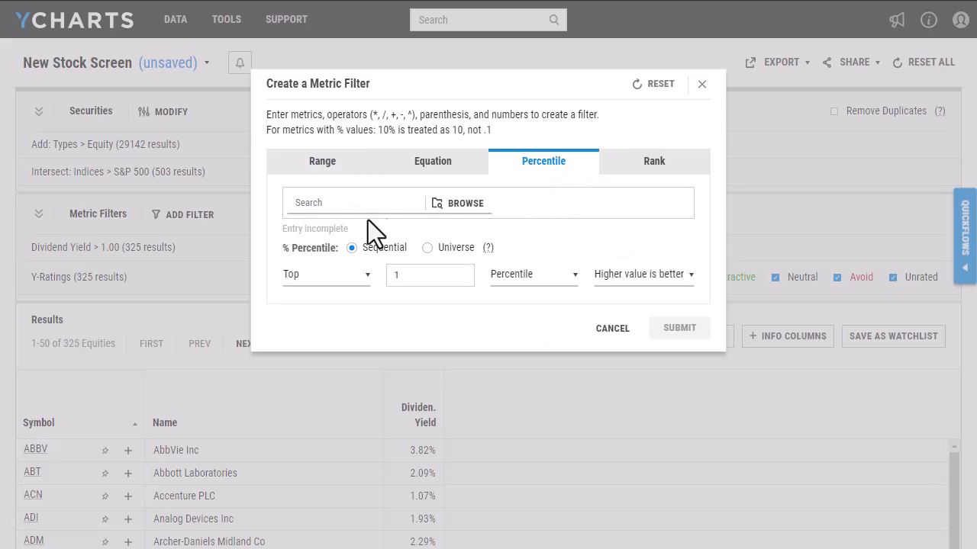
{"action": "left_click", "coordinate": [338, 207]}
{"action": "type", "text": "ytd"}
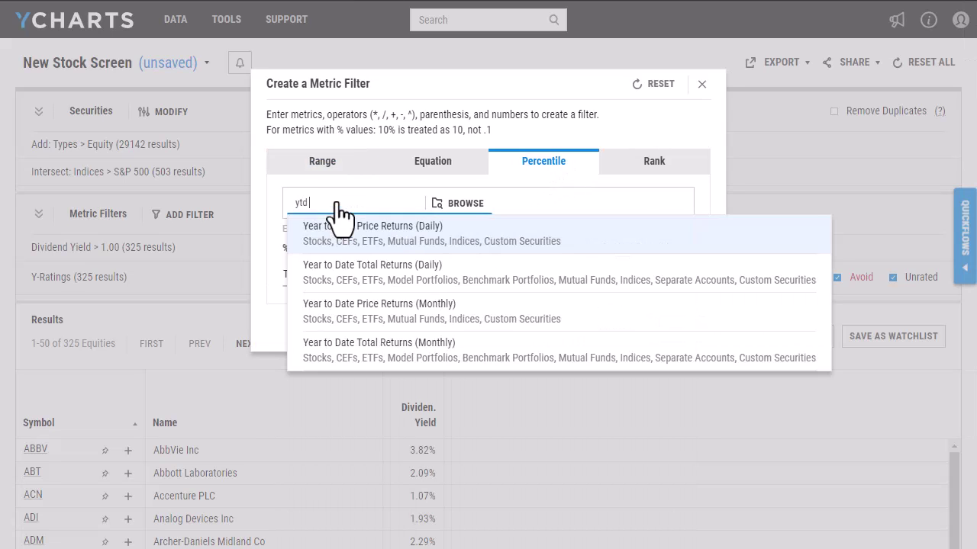
{"action": "left_click", "coordinate": [438, 288]}
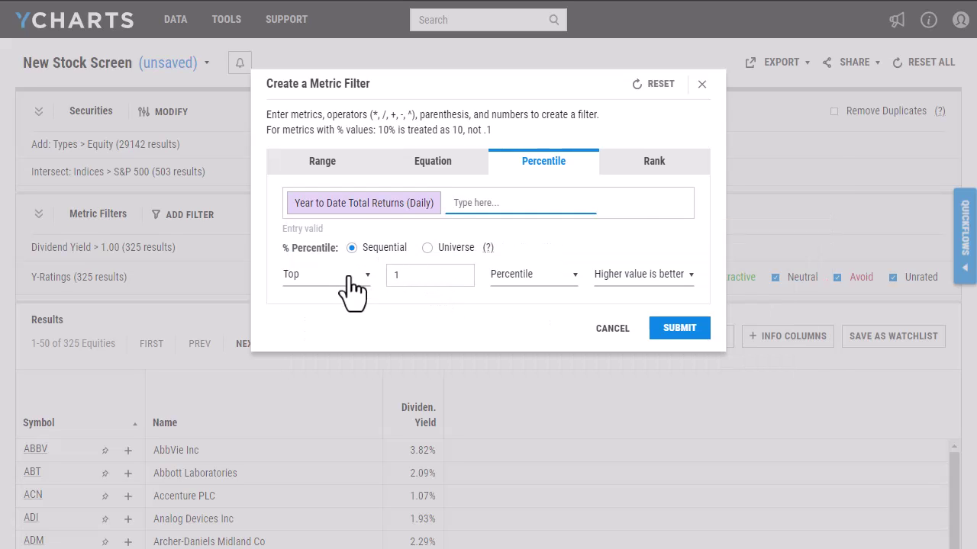
{"action": "left_click", "coordinate": [431, 275]}
{"action": "key", "text": "BackSpace"}
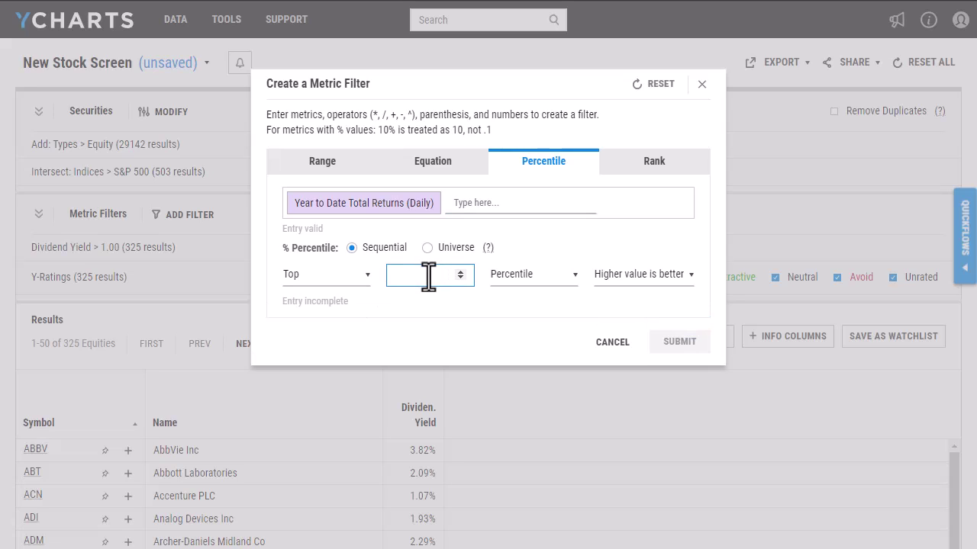
{"action": "type", "text": "25"}
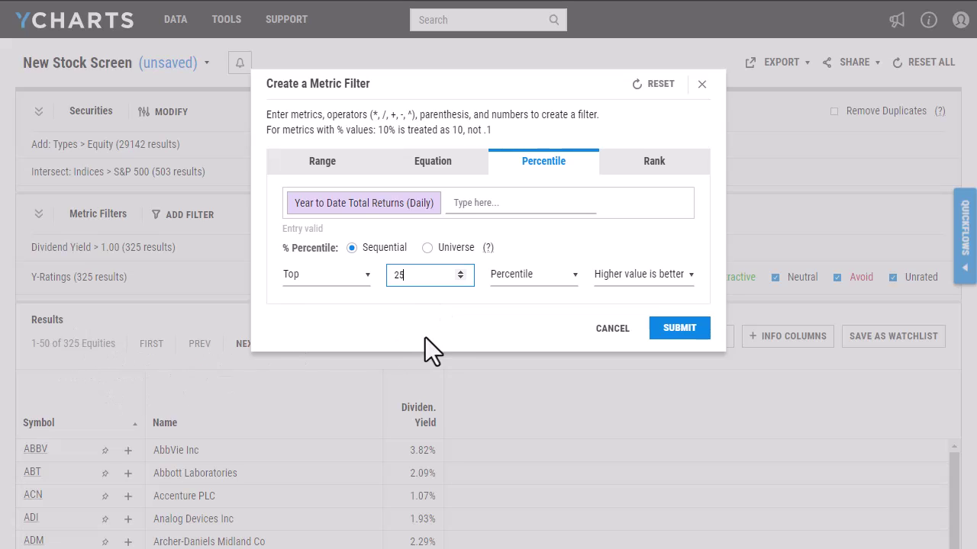
{"action": "left_click", "coordinate": [680, 329]}
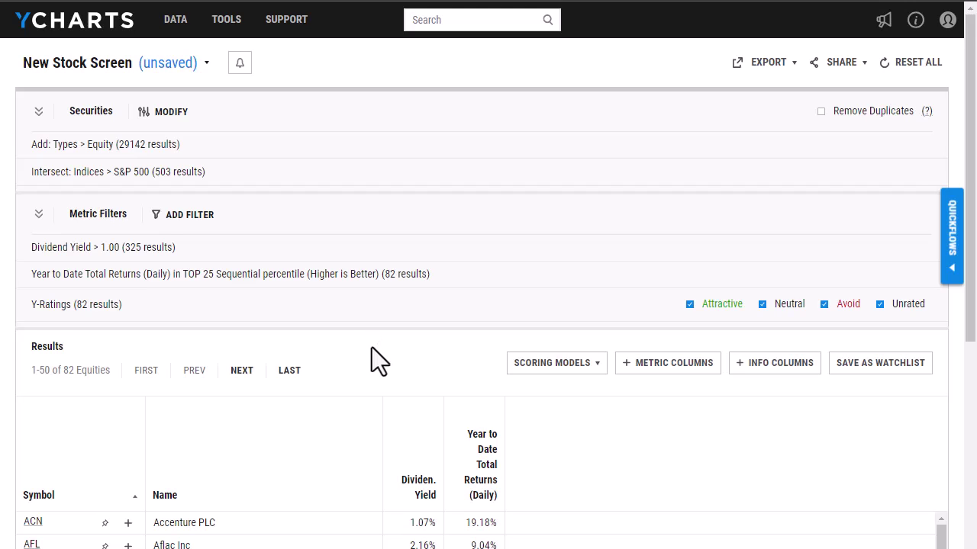
Add a Price metric column to the results table.
{"action": "scroll", "coordinate": [966, 190], "scroll_direction": "down", "scroll_amount": 2}
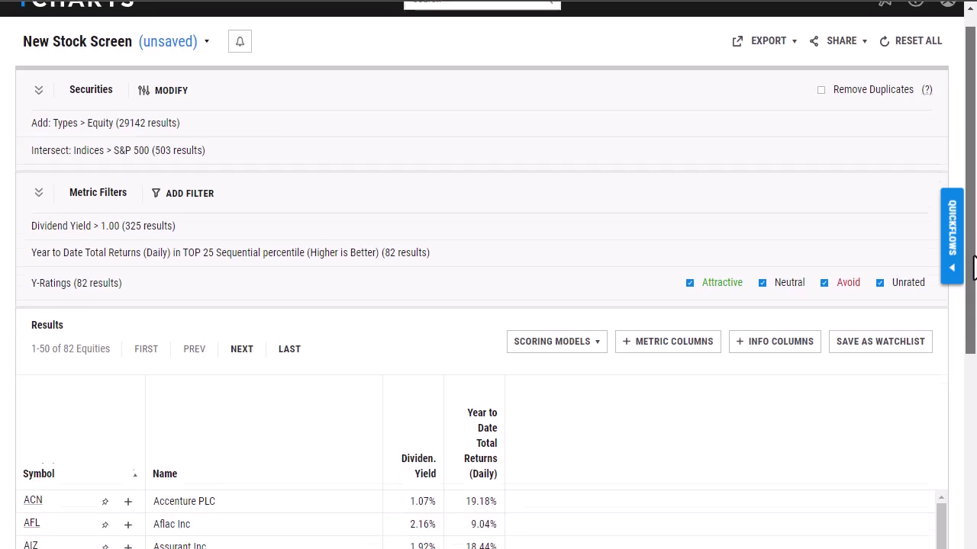
{"action": "scroll", "coordinate": [608, 175], "scroll_direction": "down", "scroll_amount": 1}
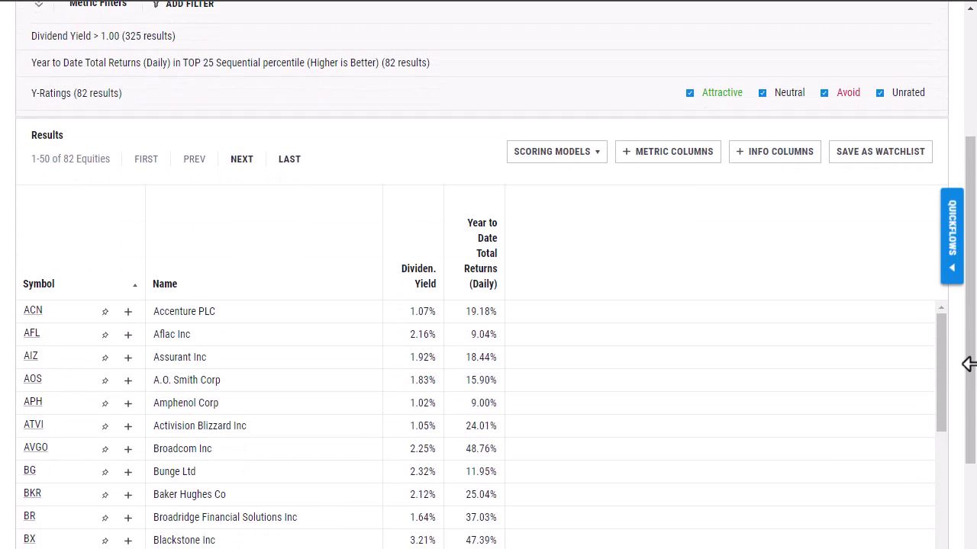
{"action": "left_click", "coordinate": [662, 152]}
{"action": "left_click", "coordinate": [404, 121]}
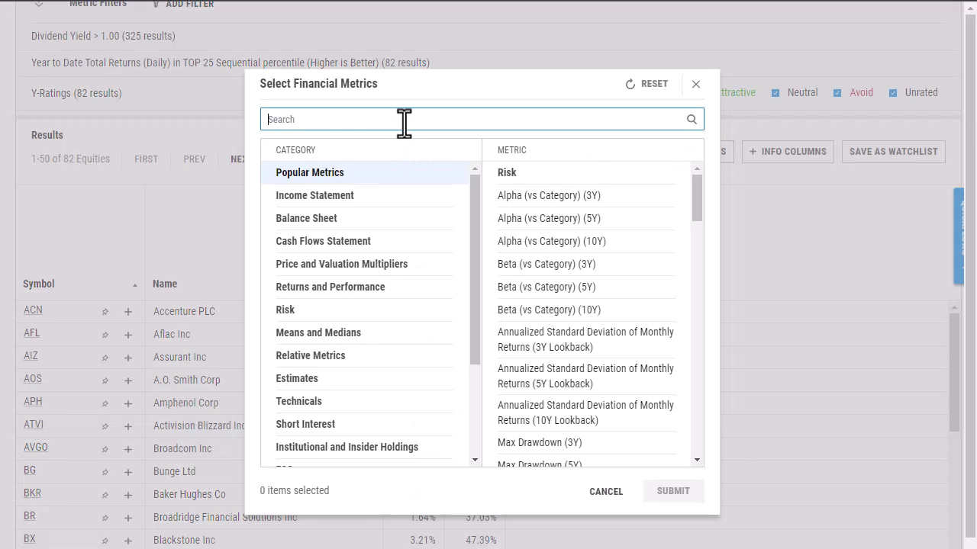
{"action": "type", "text": "price"}
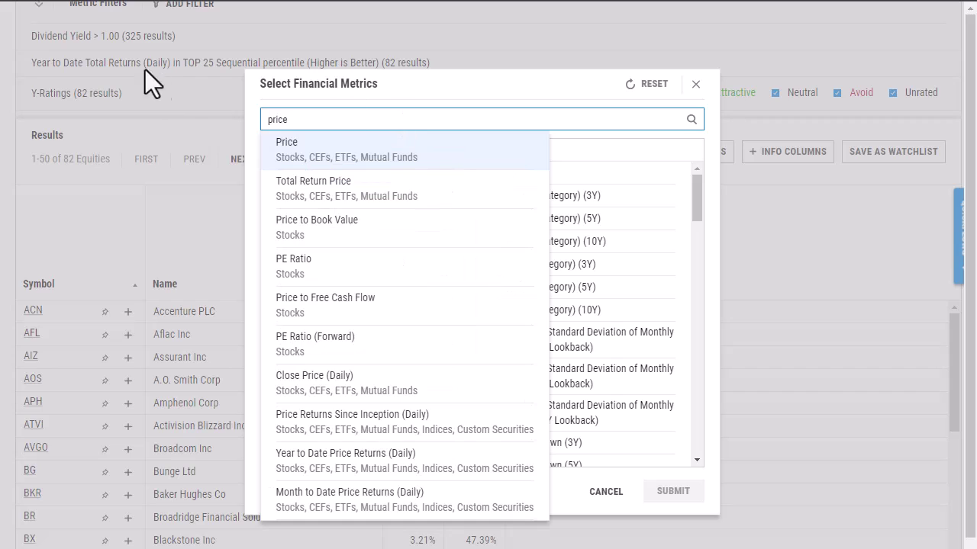
{"action": "left_click", "coordinate": [316, 150]}
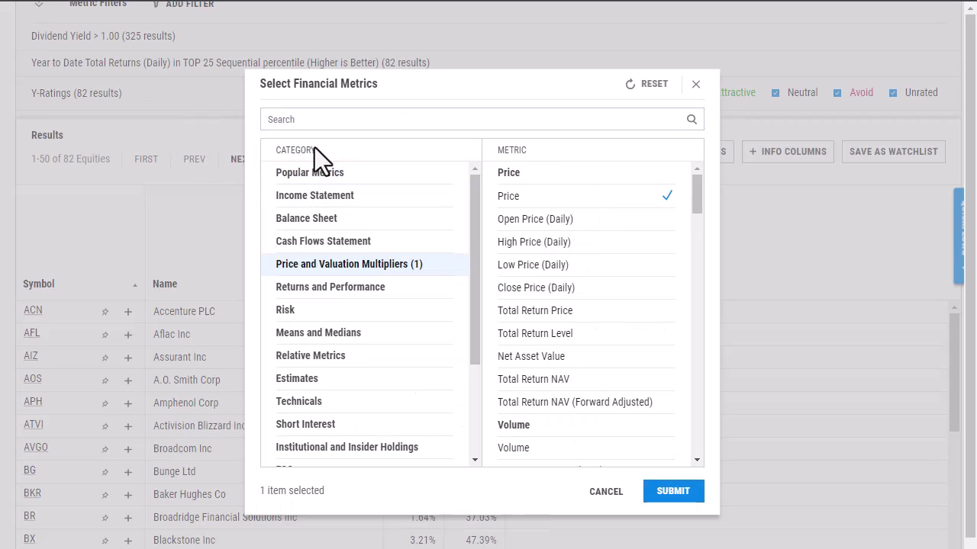
{"action": "left_click", "coordinate": [681, 498]}
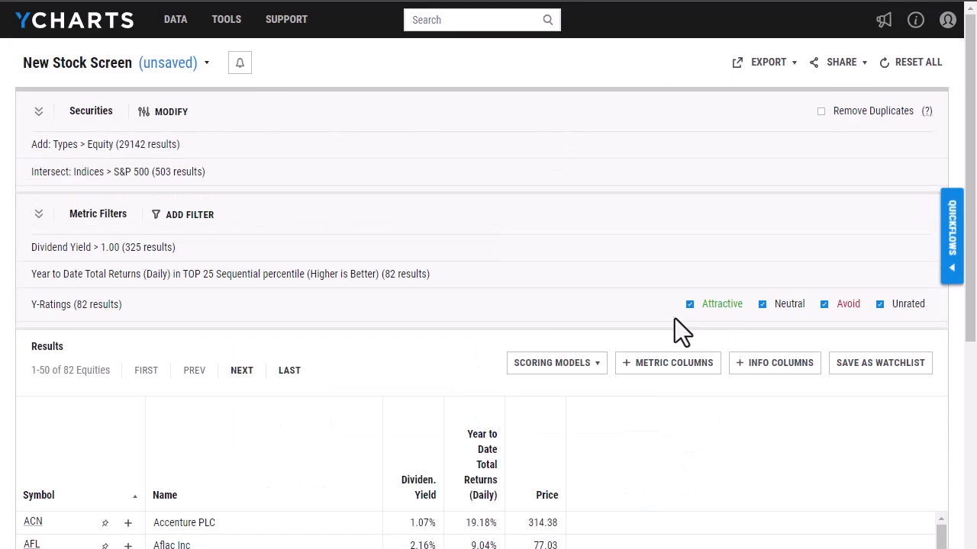
{"action": "scroll", "coordinate": [675, 318], "scroll_direction": "down", "scroll_amount": 3}
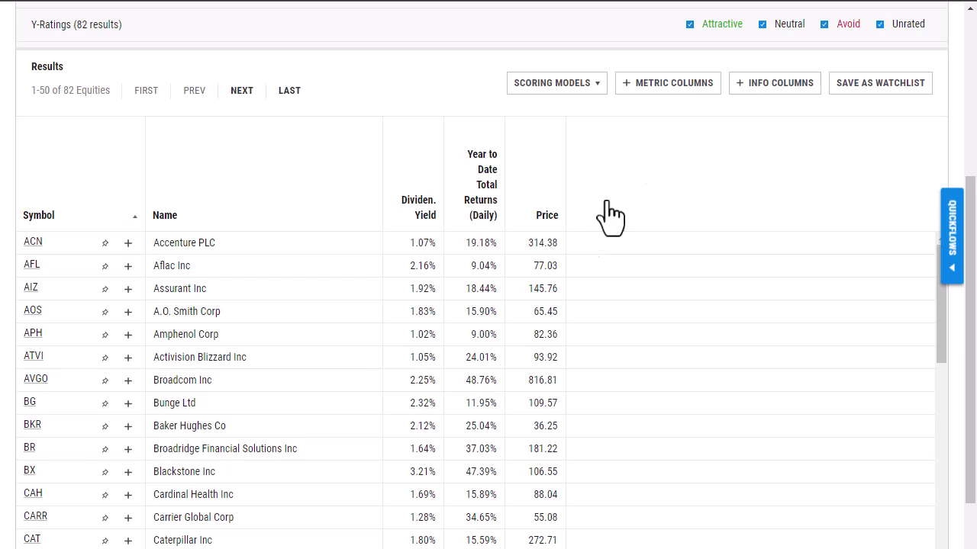
Add the Y-Rating field from Stock Info as a results column.
{"action": "left_click", "coordinate": [789, 86]}
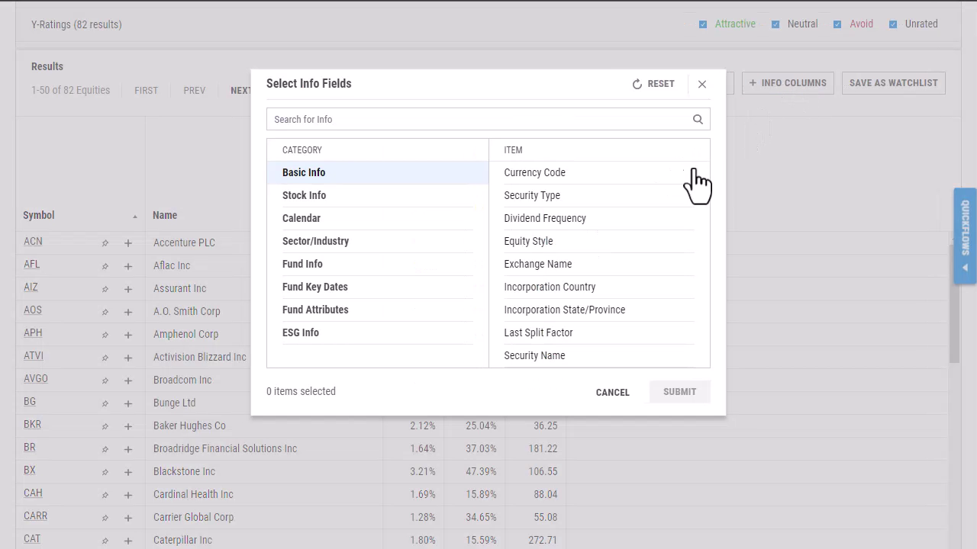
{"action": "left_click", "coordinate": [476, 200]}
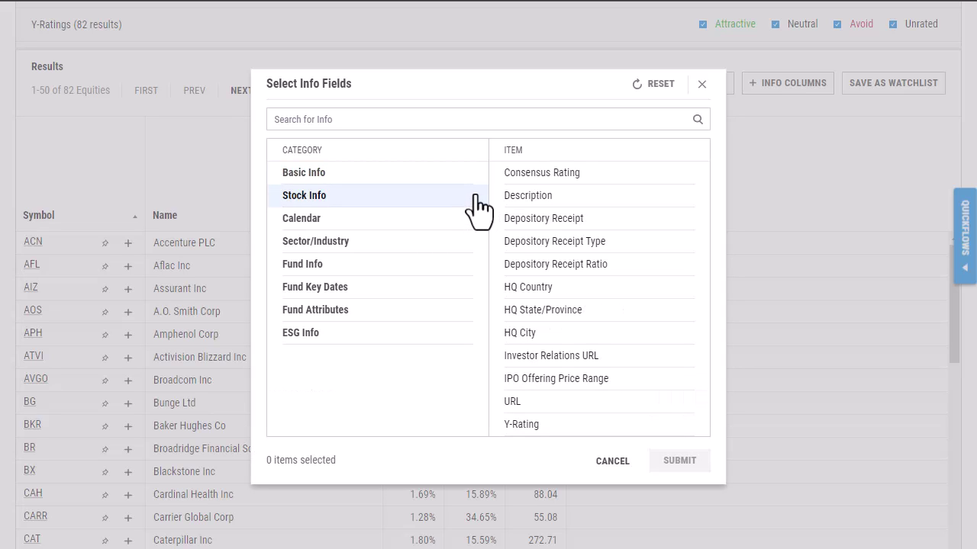
{"action": "left_click", "coordinate": [622, 427]}
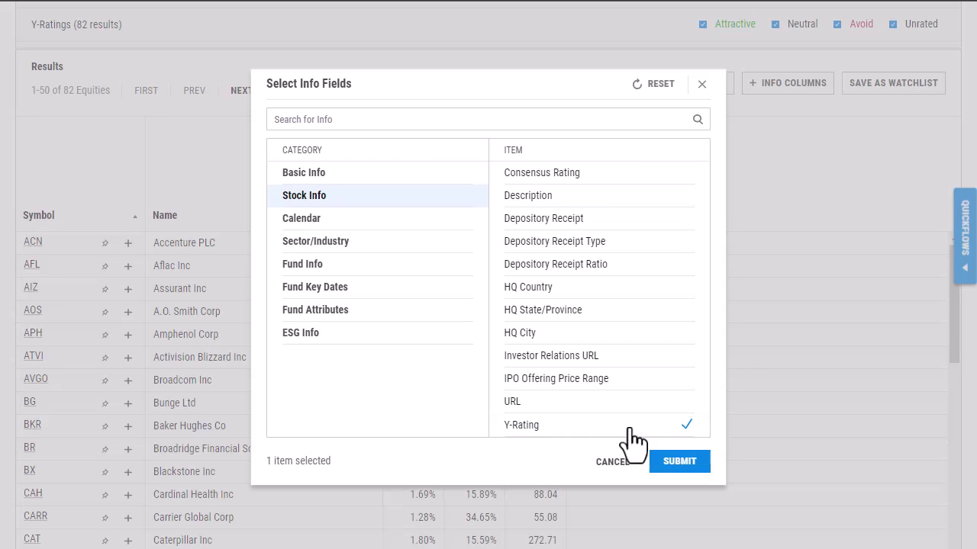
{"action": "left_click", "coordinate": [680, 463]}
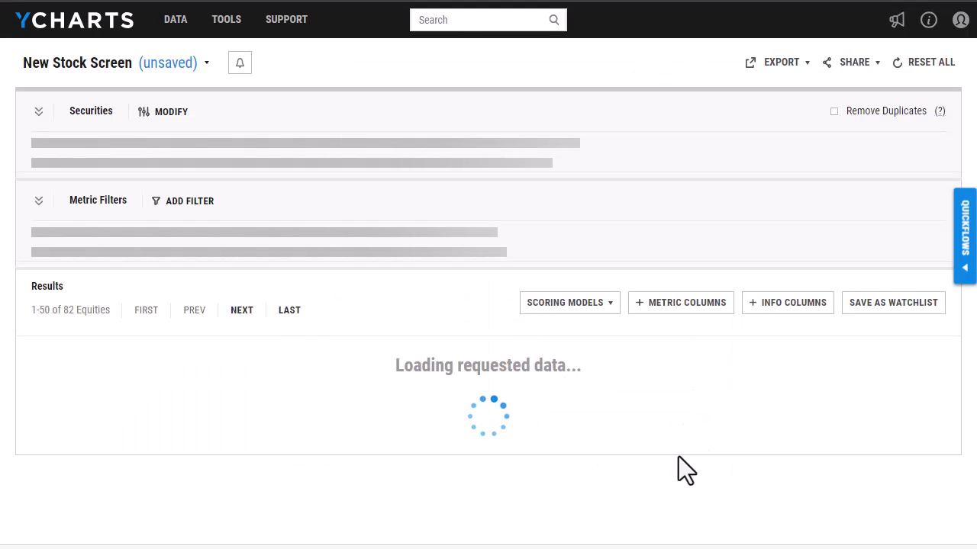
{"action": "scroll", "coordinate": [678, 465], "scroll_direction": "down", "scroll_amount": 3}
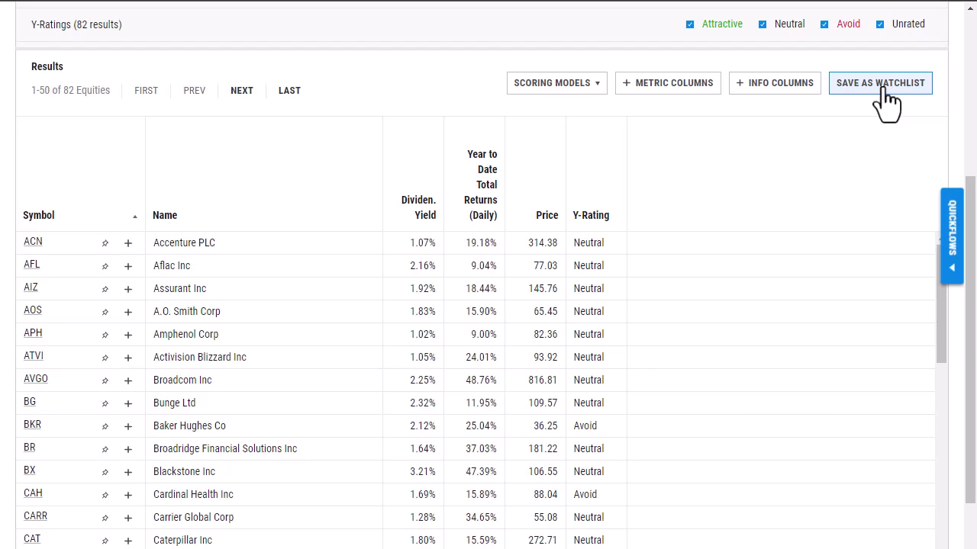
Save the screen under the name 'Stock Screener 1'.
{"action": "scroll", "coordinate": [418, 182], "scroll_direction": "up", "scroll_amount": 4}
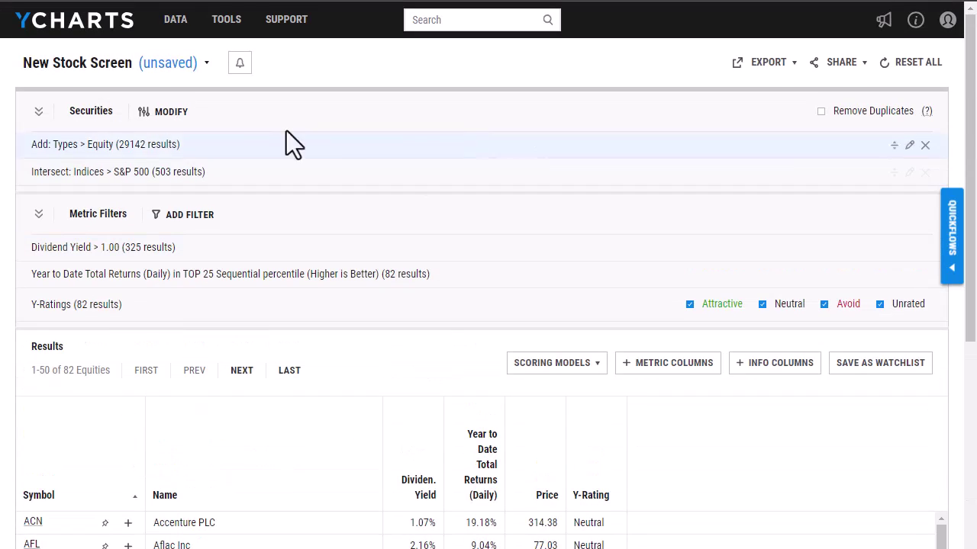
{"action": "left_click", "coordinate": [141, 68]}
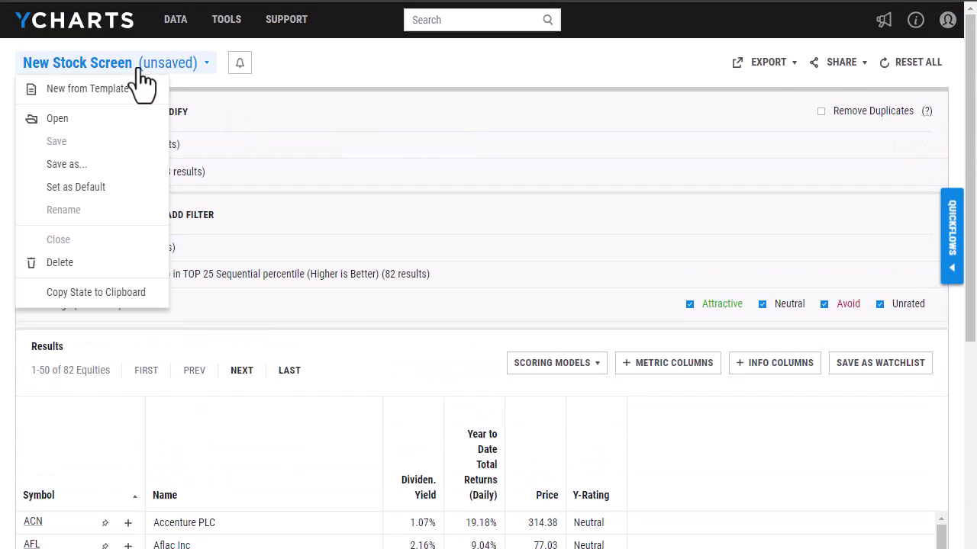
{"action": "left_click", "coordinate": [143, 163]}
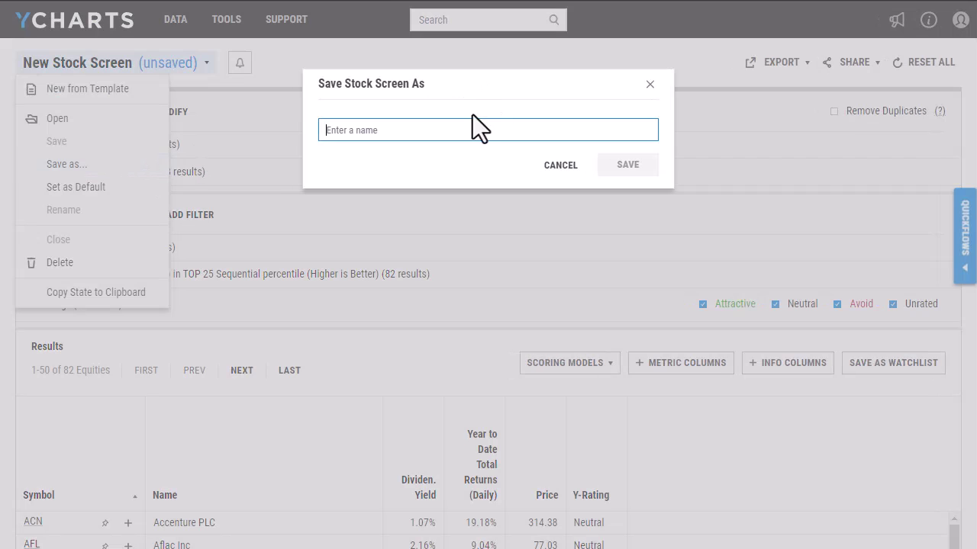
{"action": "type", "text": "Stock"}
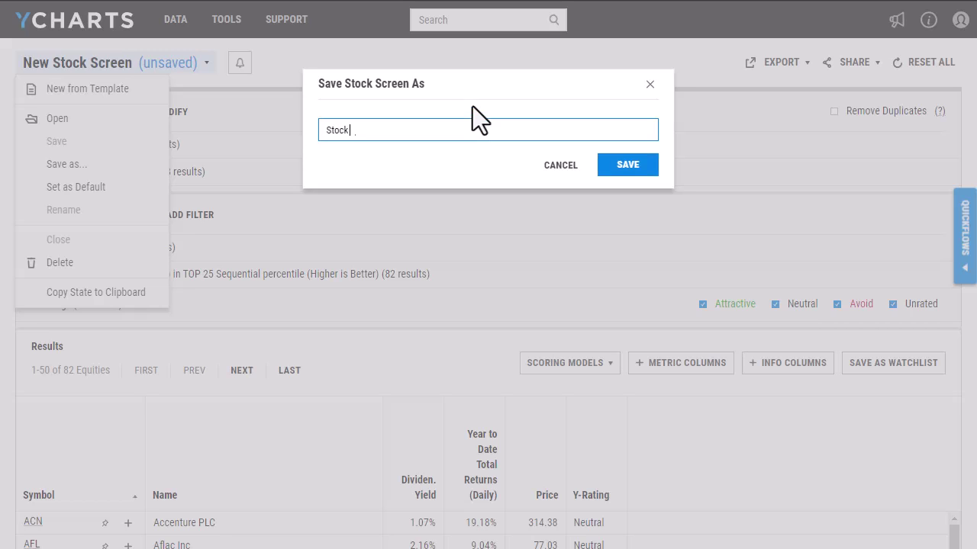
{"action": "type", "text": " Screener 1"}
{"action": "left_click", "coordinate": [624, 166]}
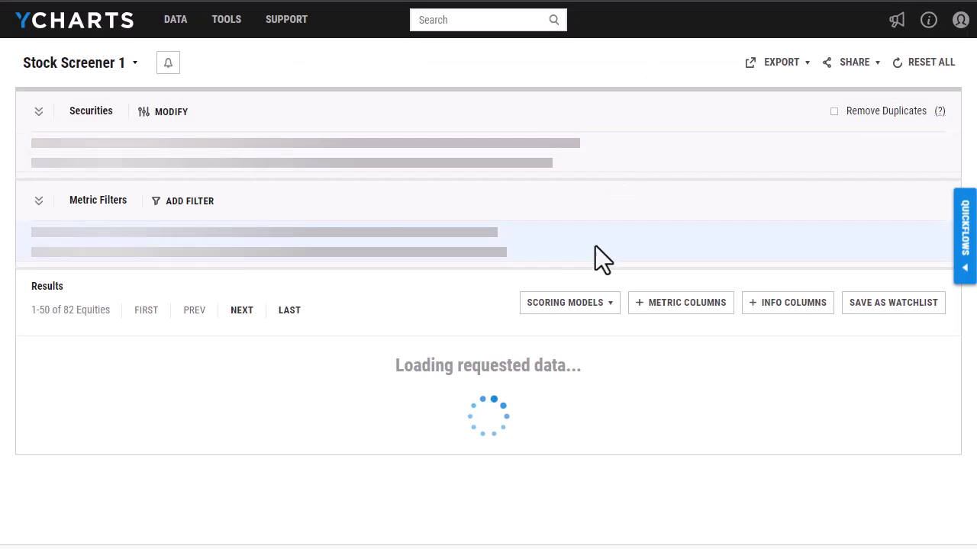